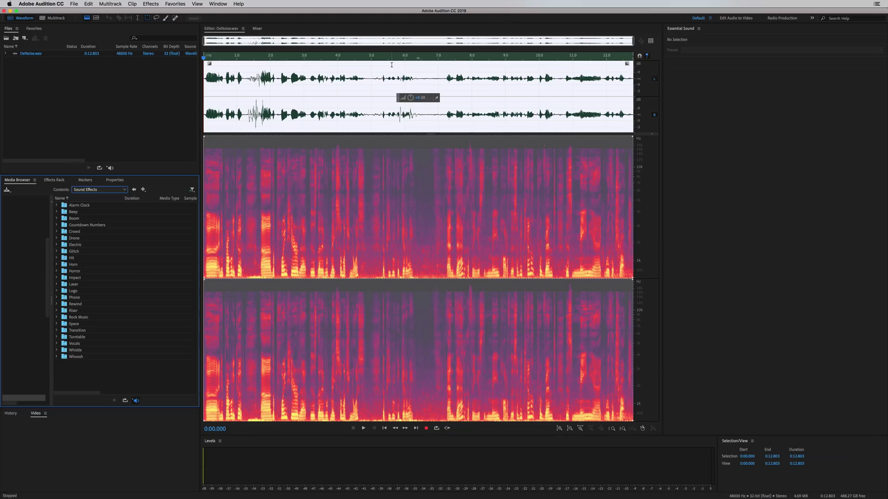
- Listen to the noisy clip and its short burst near 1.3 s, then select the whole clip
key(space)
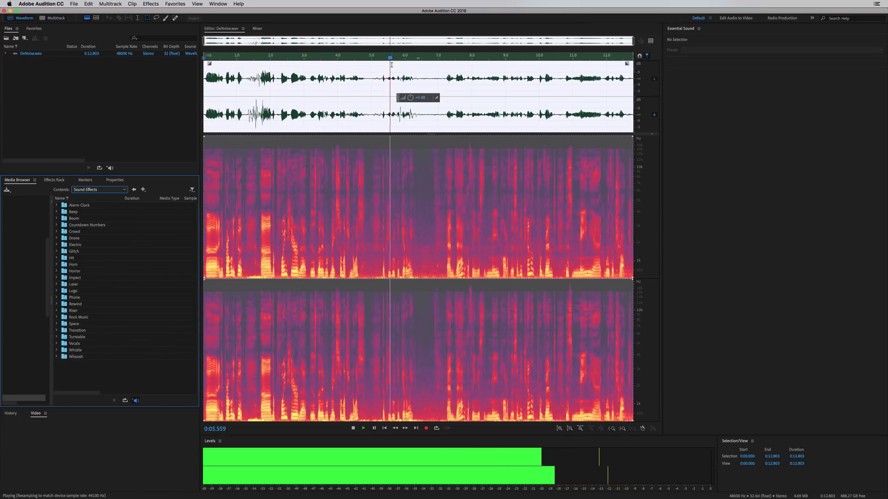
key(space)
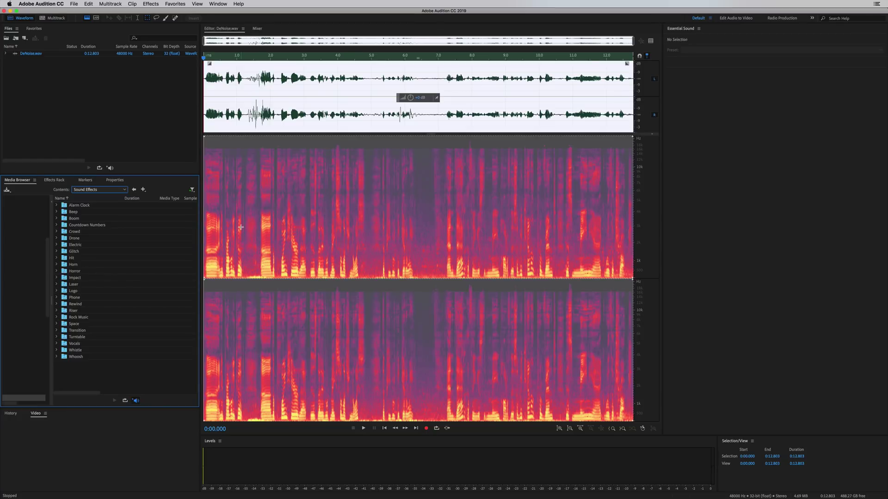
drag(246, 275, 262, 280)
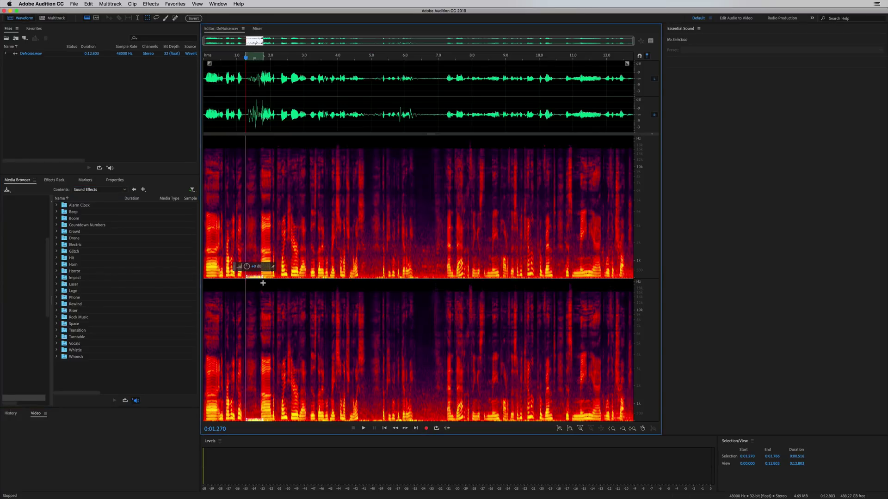
key(space)
key(space)
click(258, 97)
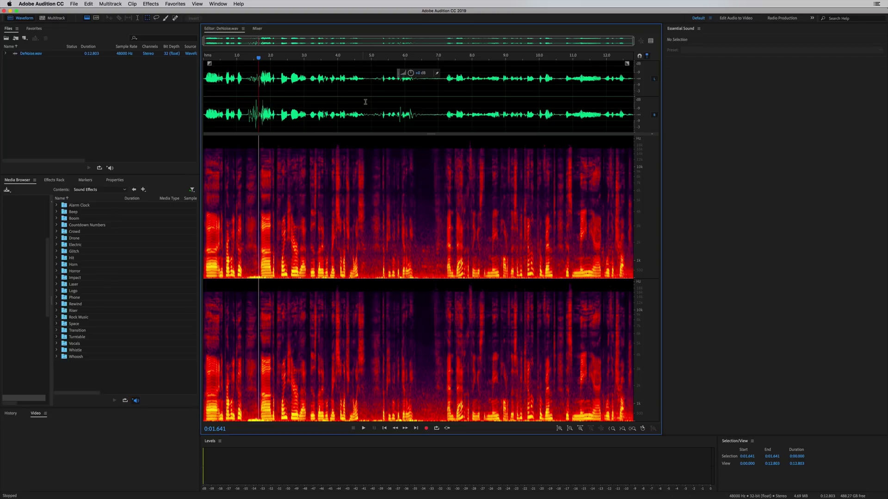
double_click(339, 94)
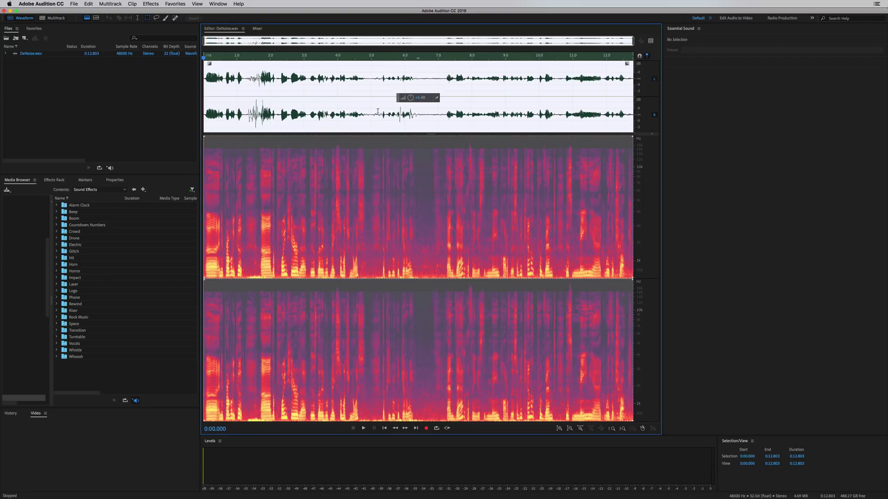
- Open DeNoise and sweep its Amount between 0% and 100%
click(152, 6)
mouse_move(215, 119)
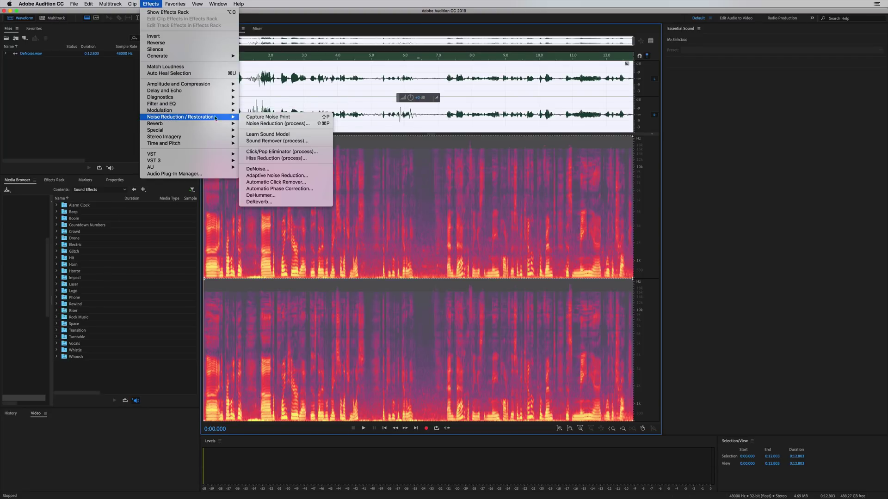
click(272, 173)
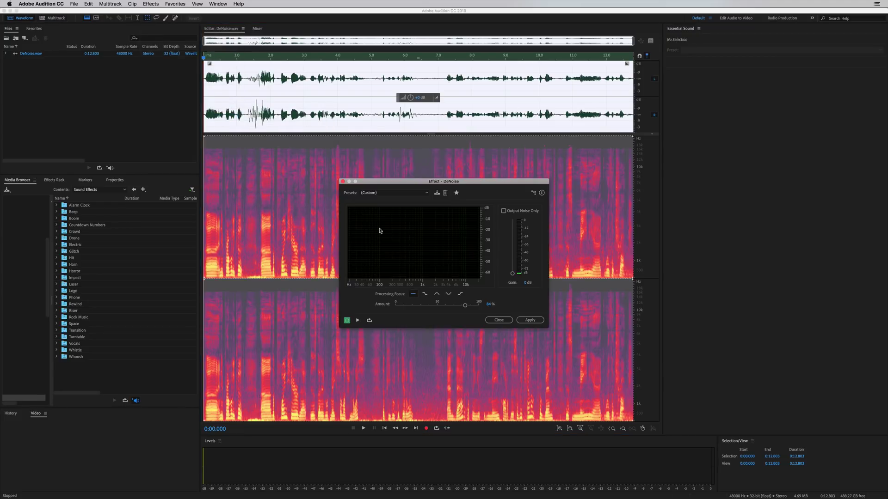
click(374, 193)
click(564, 313)
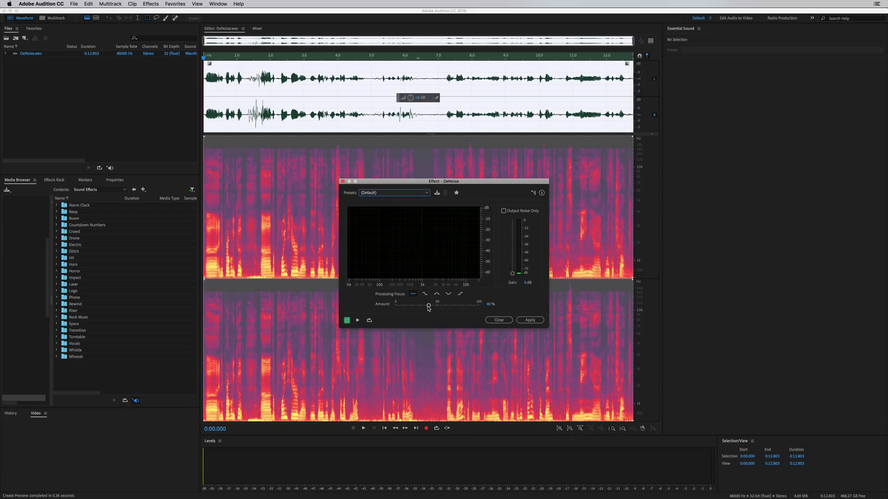
drag(428, 307, 398, 307)
drag(476, 312, 339, 308)
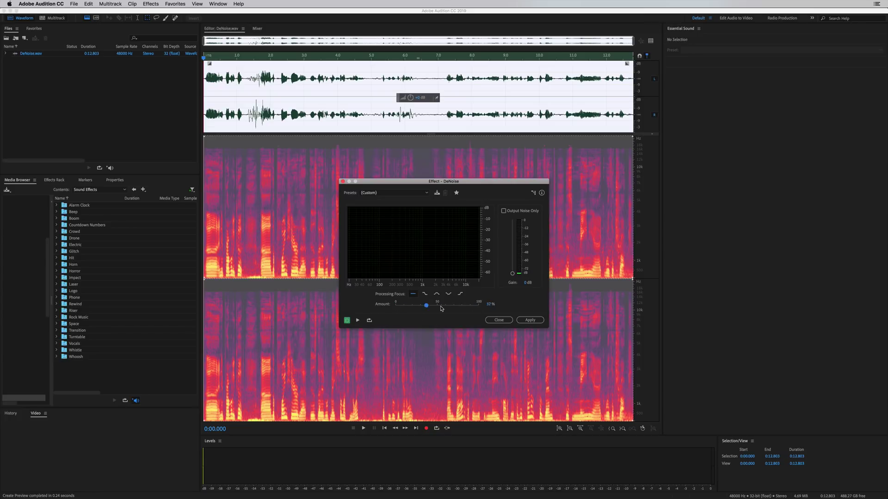
drag(441, 309, 492, 308)
drag(395, 309, 396, 308)
- Preview DeNoise at a raised Amount, toggling bypass to compare with the untreated sound
key(space)
drag(396, 308, 445, 309)
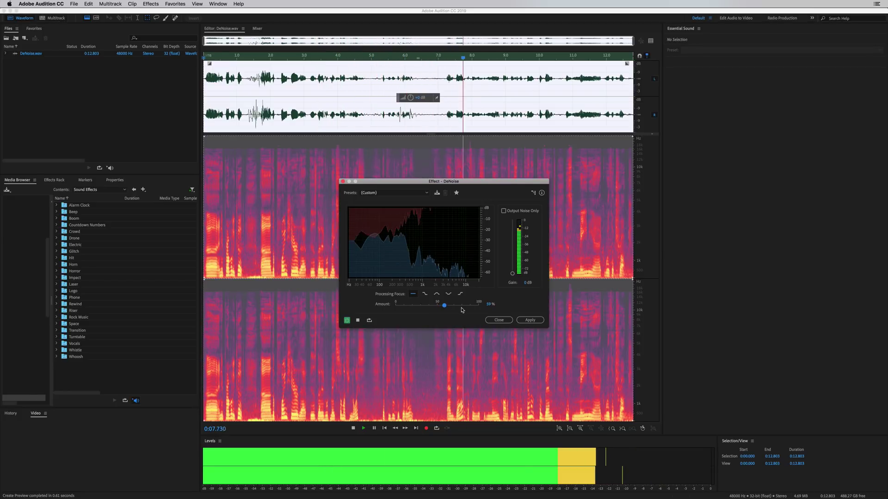
key(space)
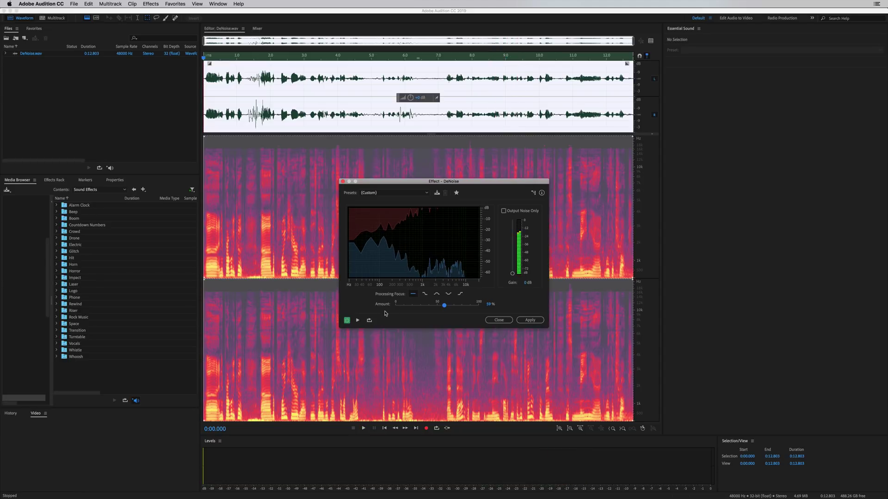
click(348, 321)
key(space)
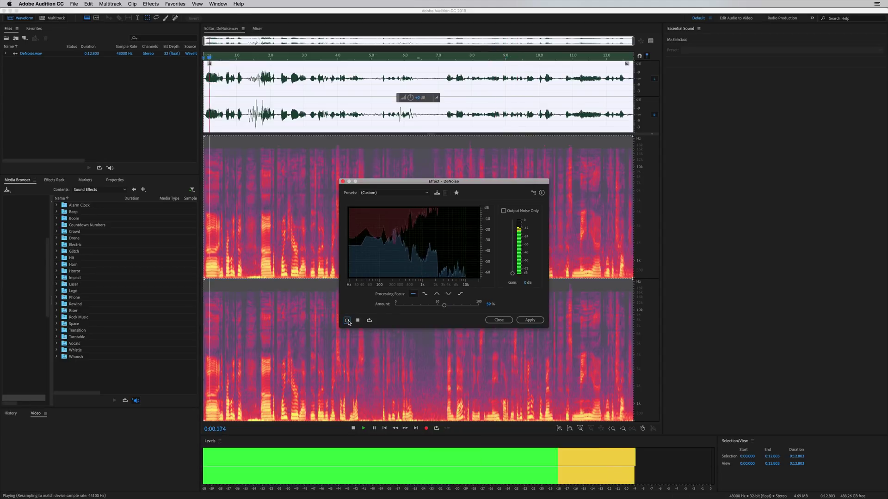
click(346, 320)
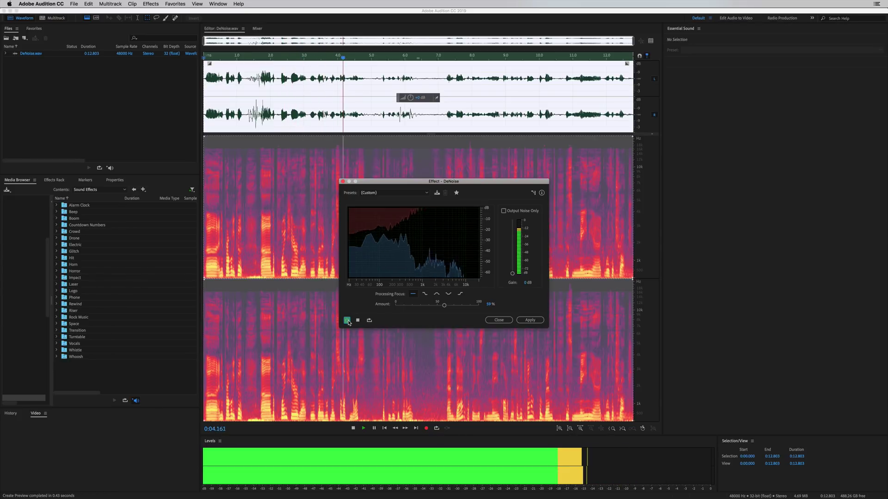
click(347, 320)
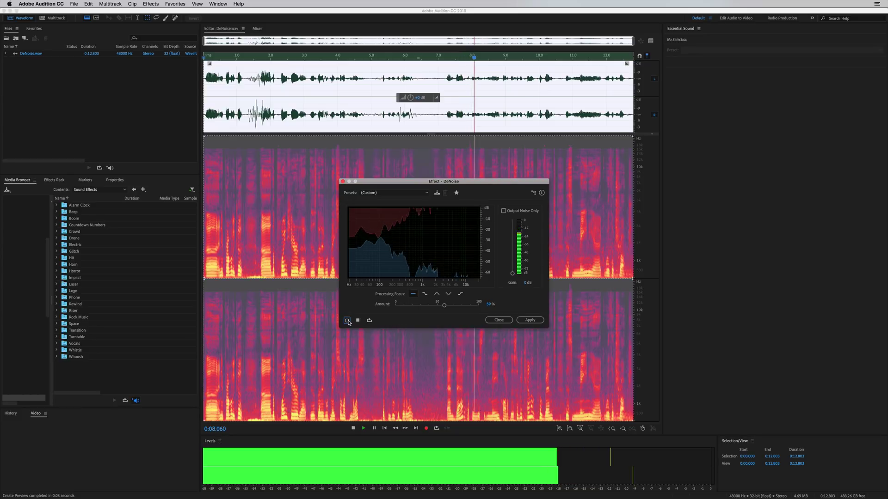
key(space)
click(347, 320)
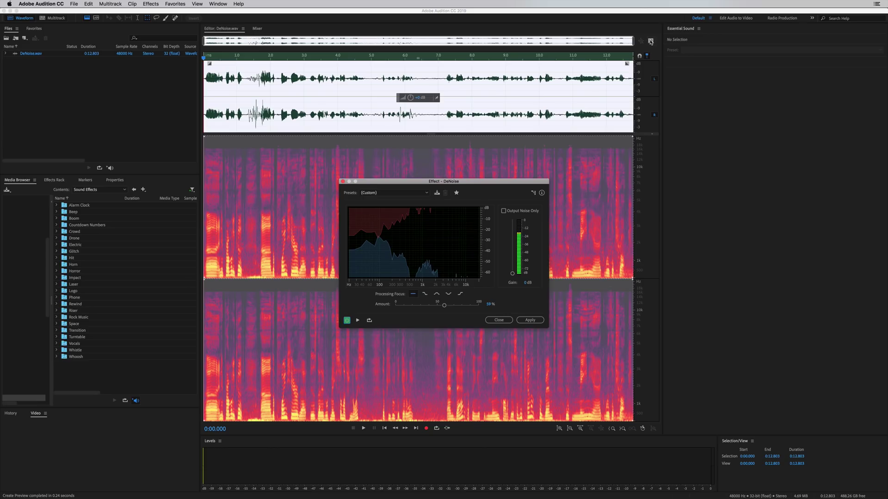
- Show the preview editor, try 100% and each Processing Focus option, then set Amount to 70%
click(650, 42)
drag(445, 305, 491, 312)
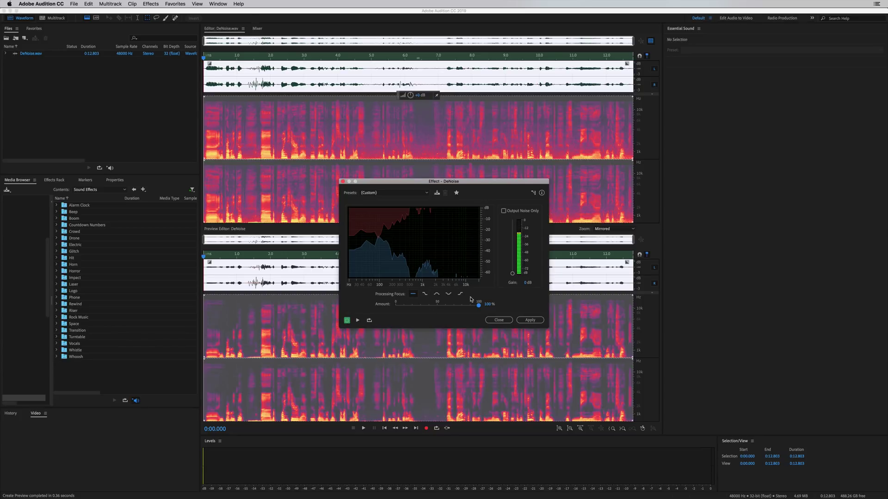
click(424, 297)
click(439, 296)
click(450, 295)
click(463, 295)
click(426, 294)
click(455, 306)
- Enable Output Noise Only, play the removed noise, and readjust the DeNoise Amount
click(511, 212)
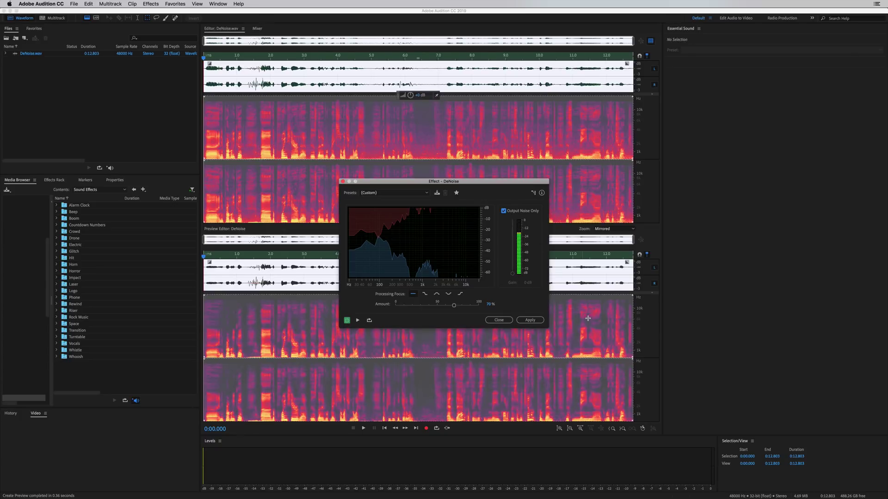
key(space)
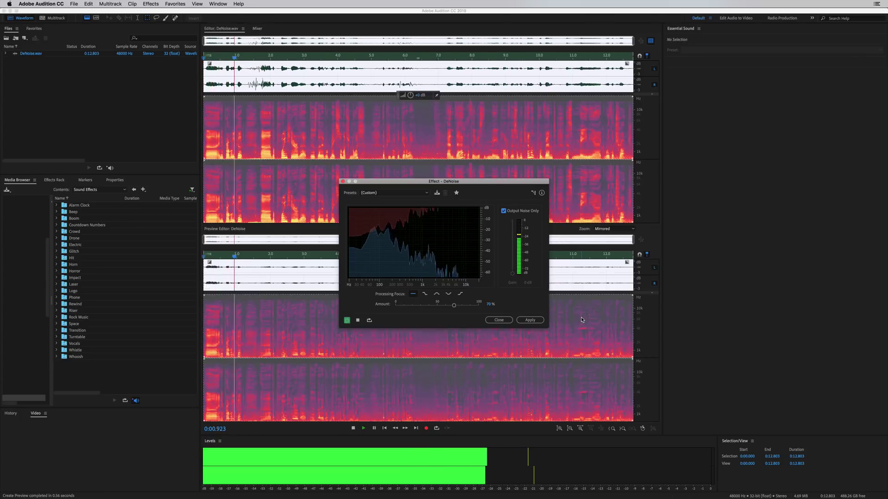
key(space)
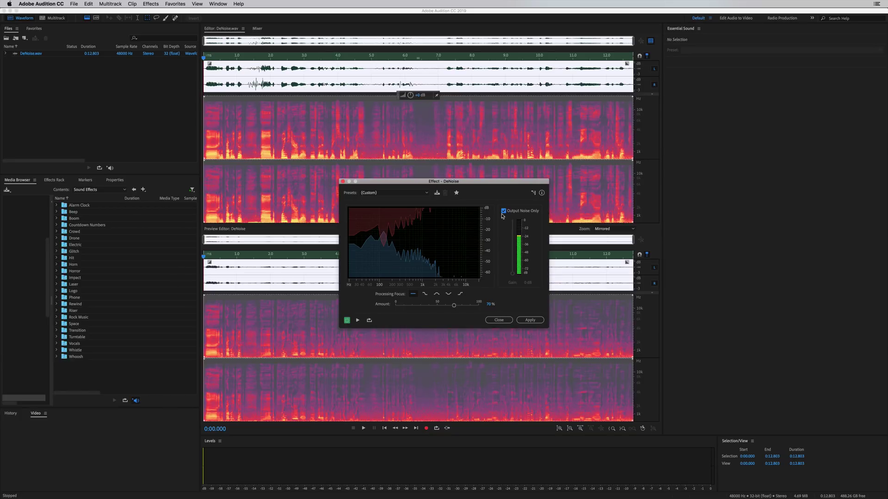
drag(454, 309, 387, 310)
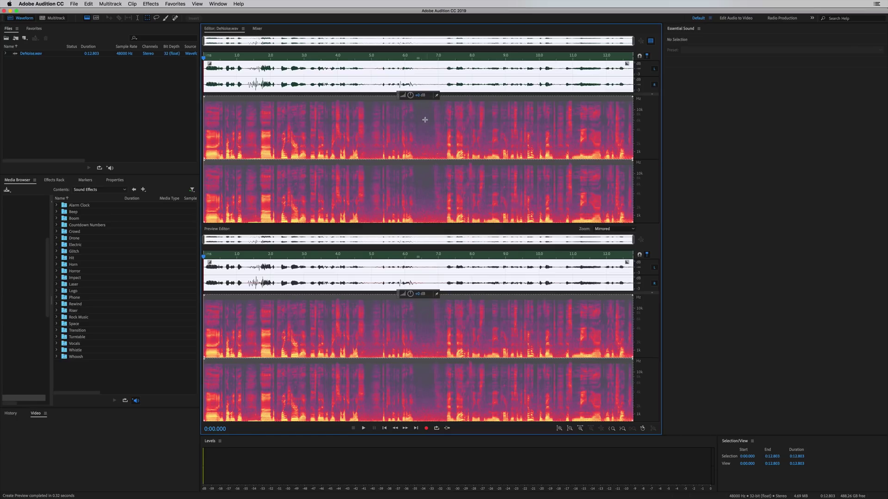
- Switch to waveform-only view and select the quiet gap from about 6.6 to 6.959 s
key(shift+d)
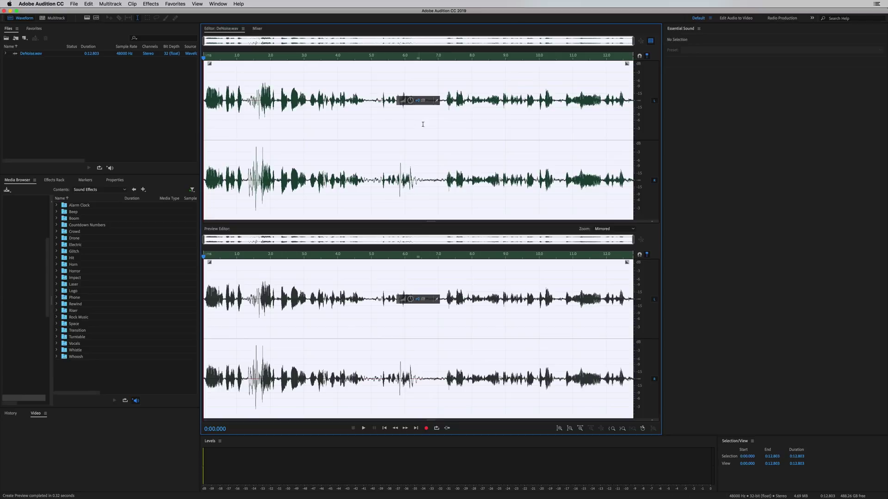
click(511, 111)
drag(424, 108, 446, 105)
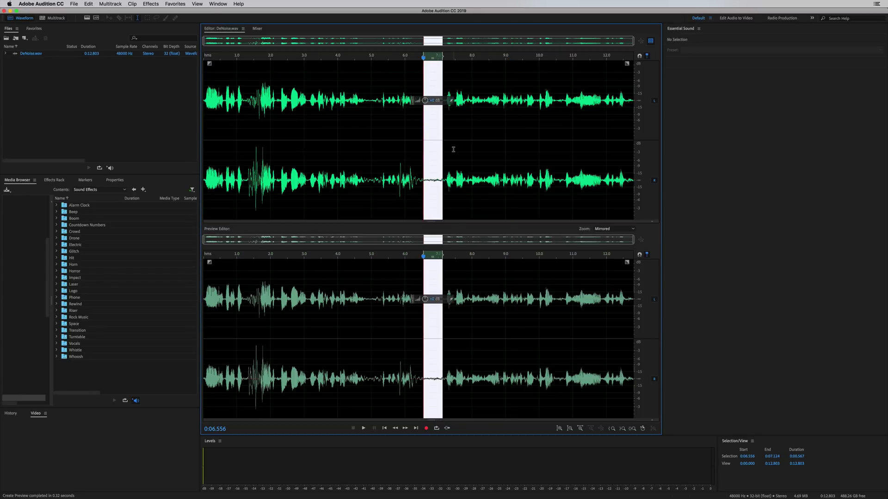
key(space)
key(space)
drag(440, 136, 436, 141)
key(space)
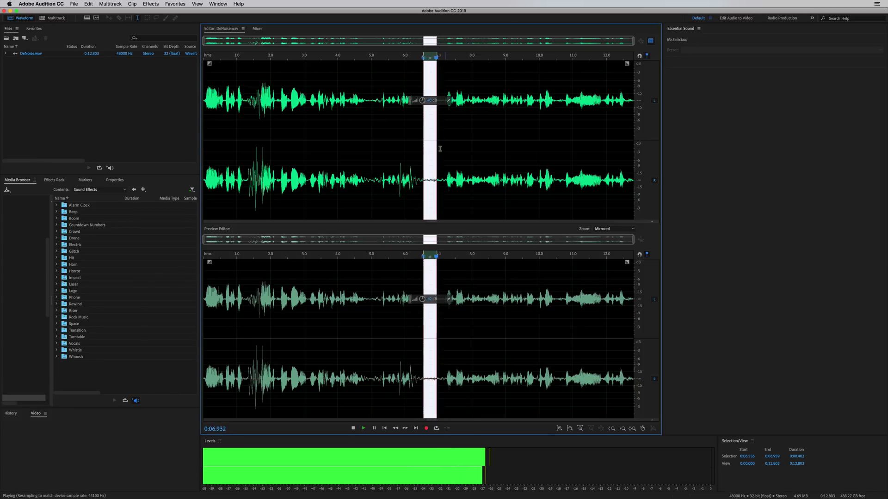
- Capture a noise print from the selected gap, then select the entire clip
click(154, 4)
mouse_move(179, 117)
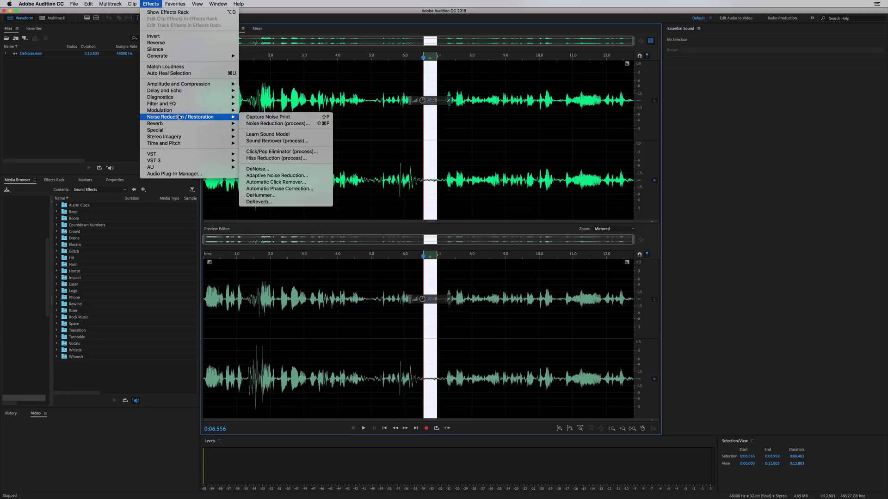
click(264, 119)
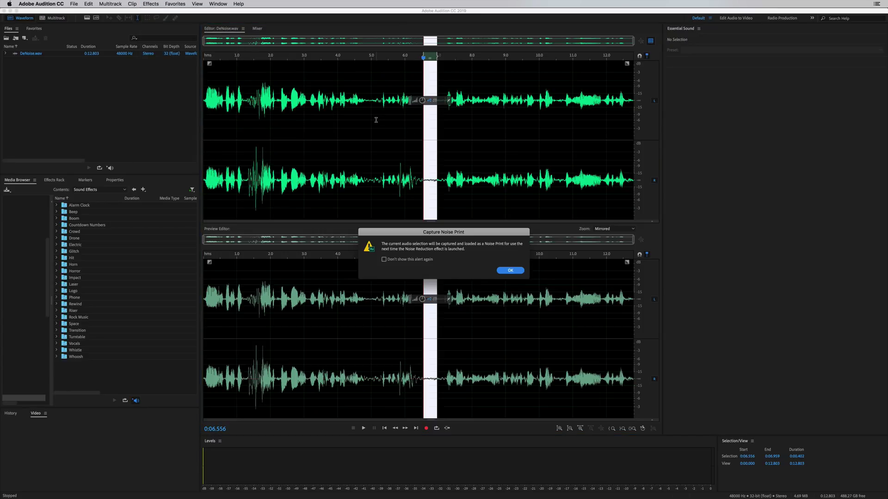
click(511, 270)
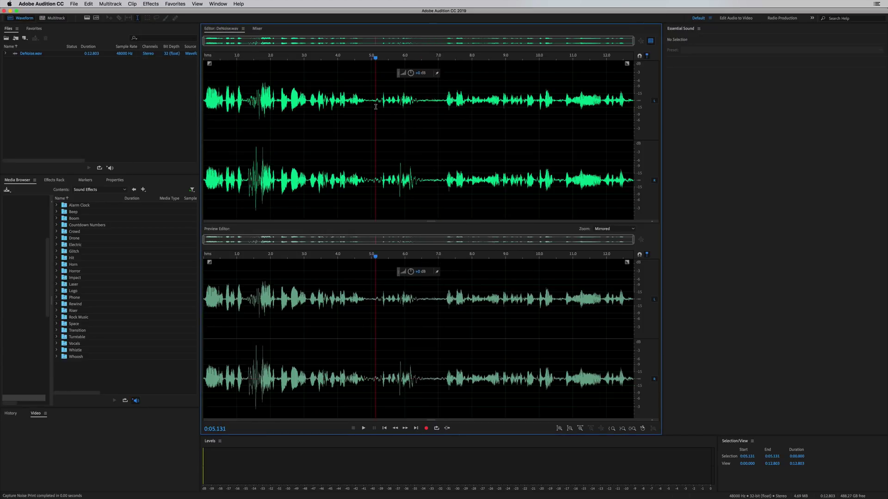
key(ctrl+a)
click(175, 4)
mouse_move(151, 4)
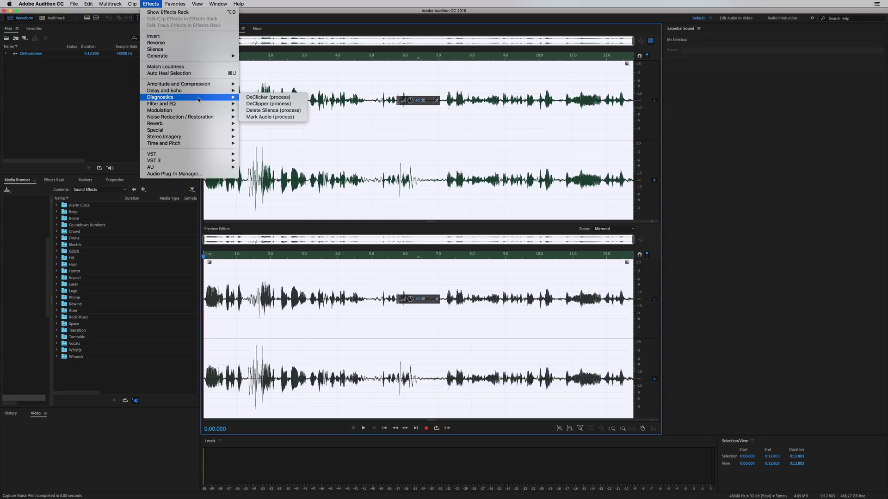
mouse_move(199, 118)
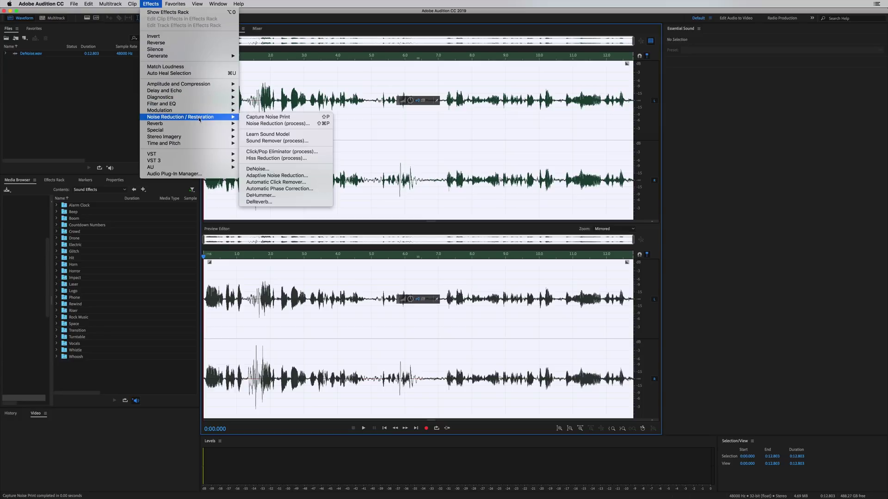
click(278, 124)
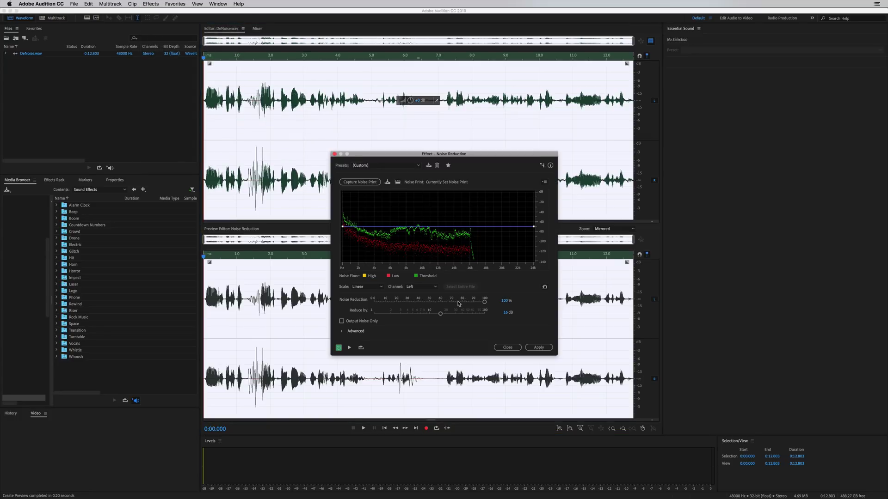
drag(458, 303, 441, 302)
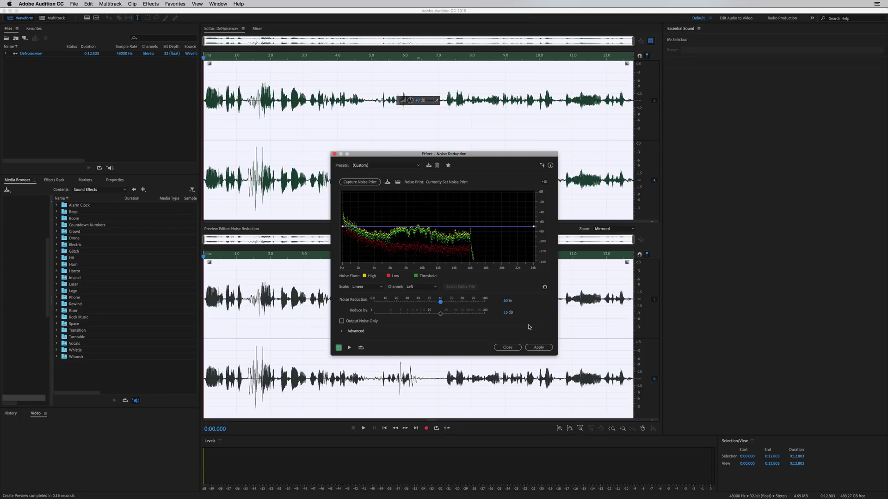
key(space)
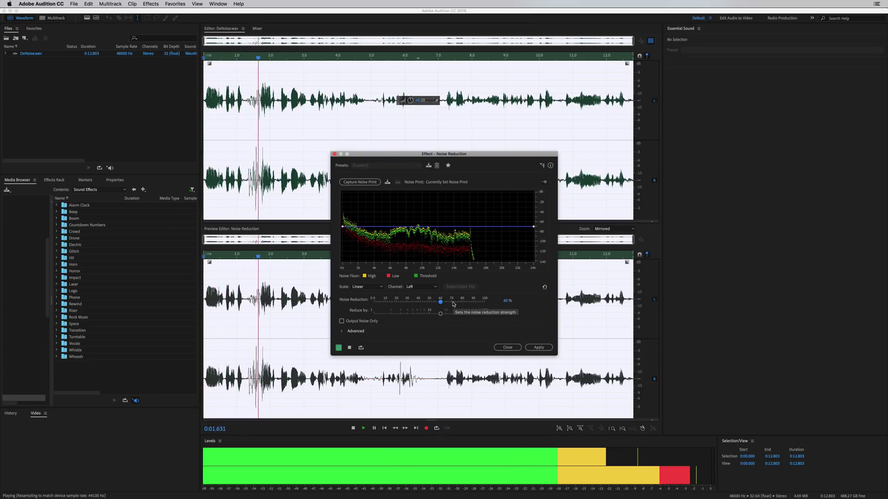
key(space)
drag(451, 303, 470, 305)
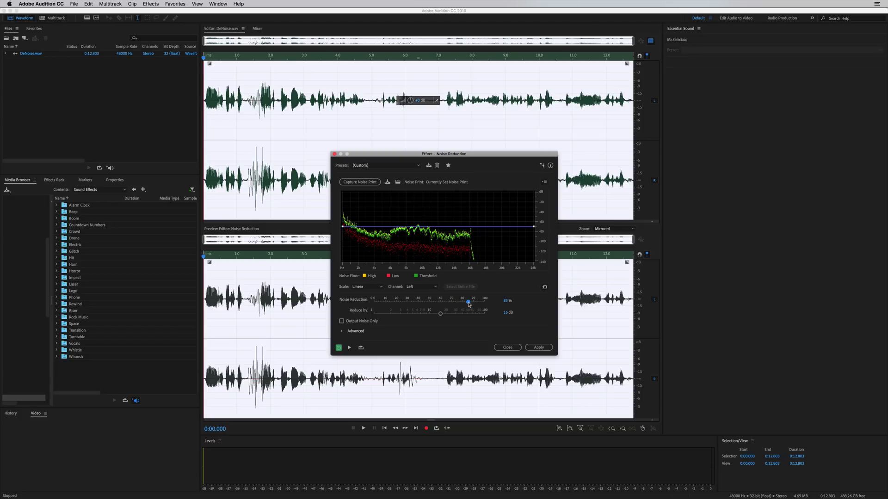
key(space)
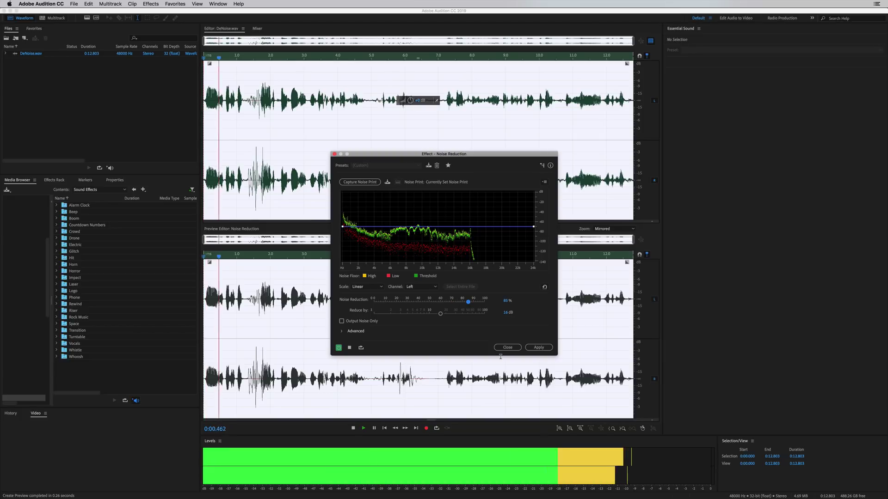
key(space)
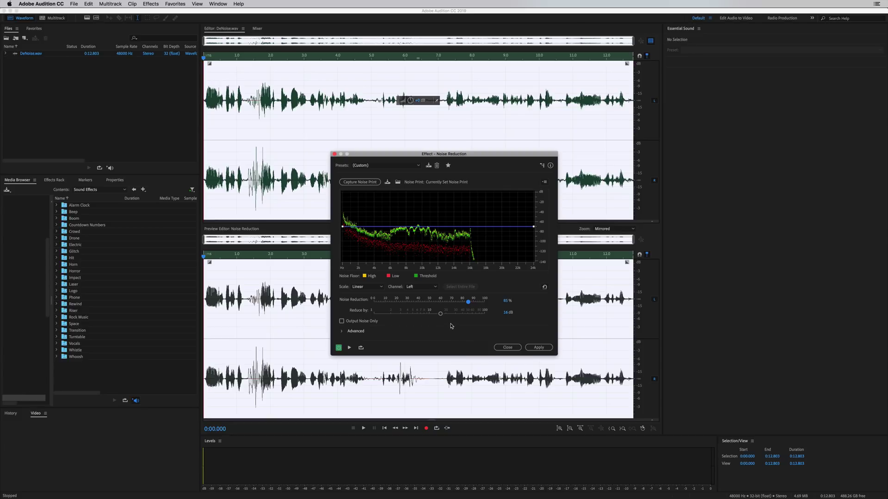
drag(474, 302, 498, 304)
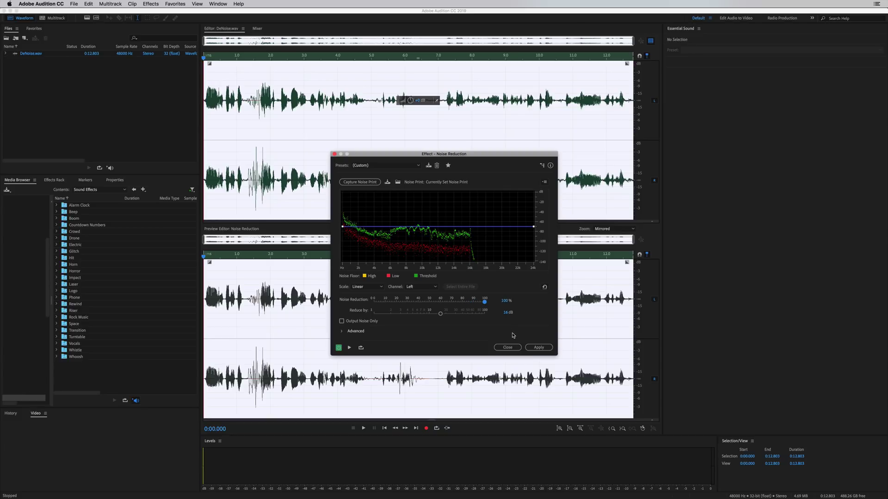
key(space)
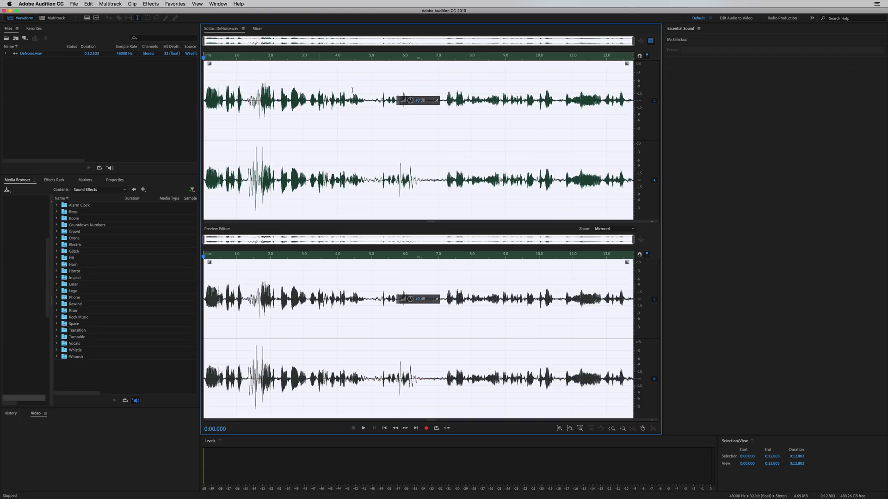
- Learn a sound model from the quiet gap at 6.48–6.93 s, then select the entire clip
drag(422, 129, 436, 130)
click(143, 5)
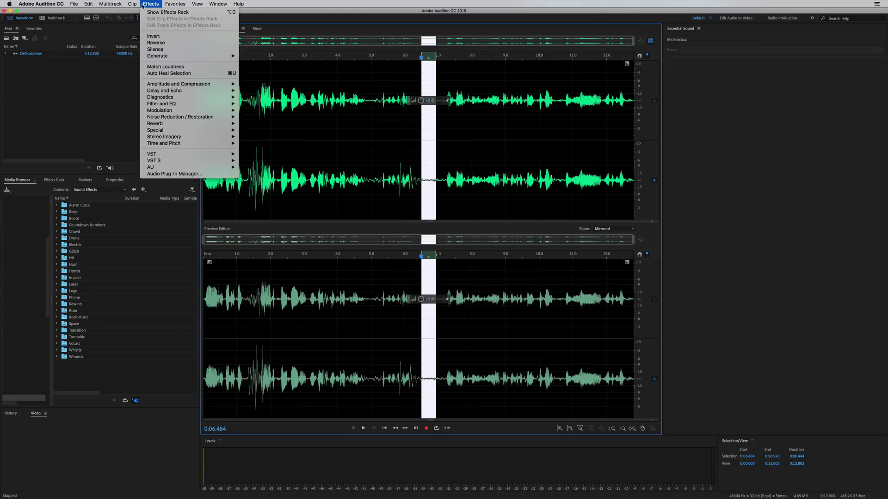
mouse_move(185, 119)
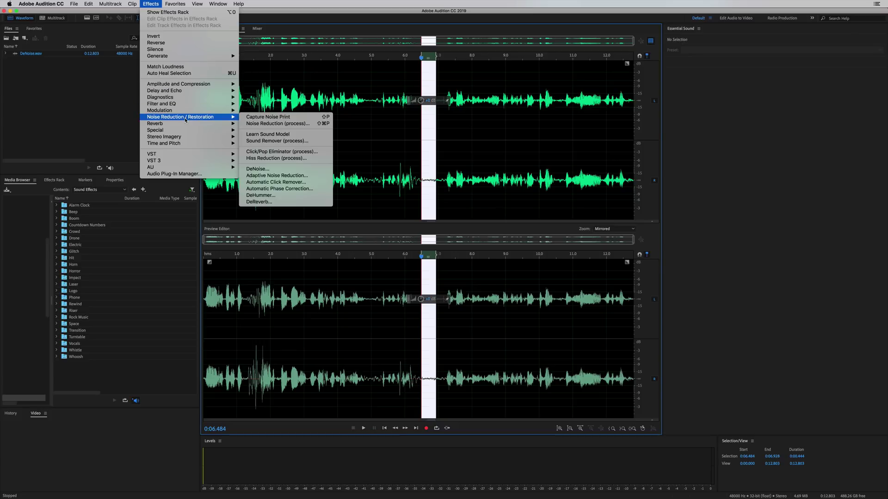
click(277, 135)
click(510, 270)
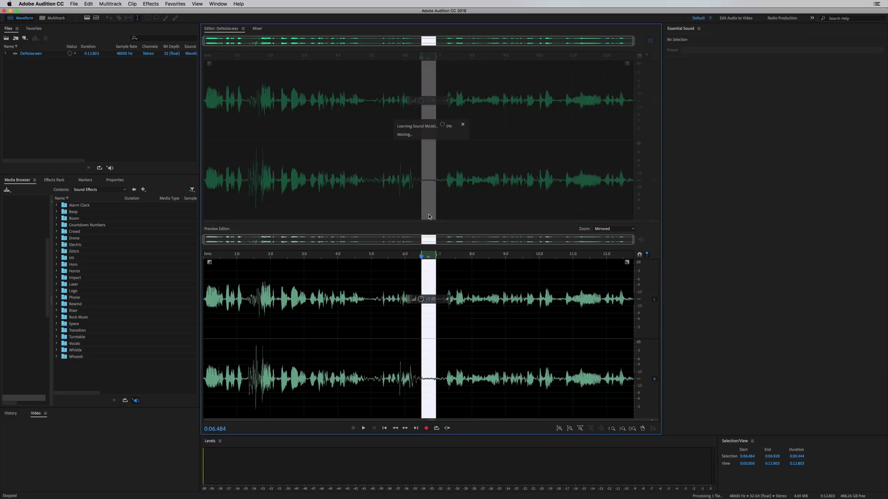
key(super+a)
- Preview Sound Remover at default settings and close it without applying
click(151, 4)
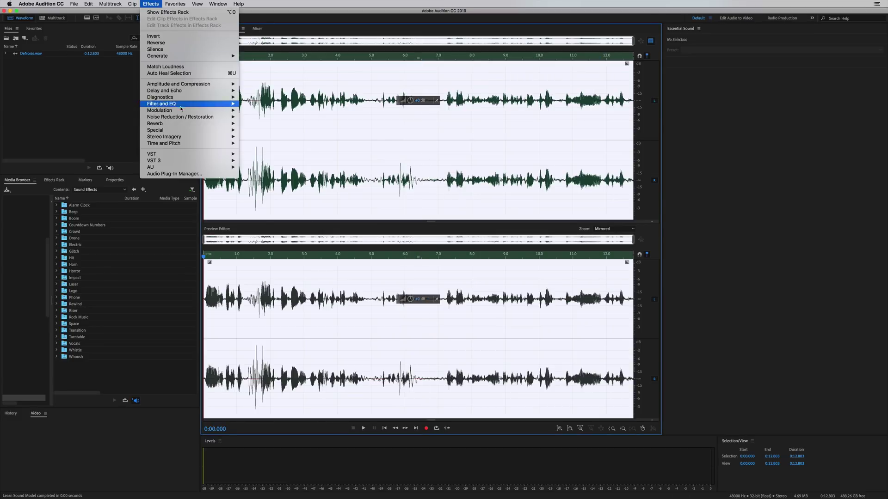
mouse_move(185, 116)
click(275, 140)
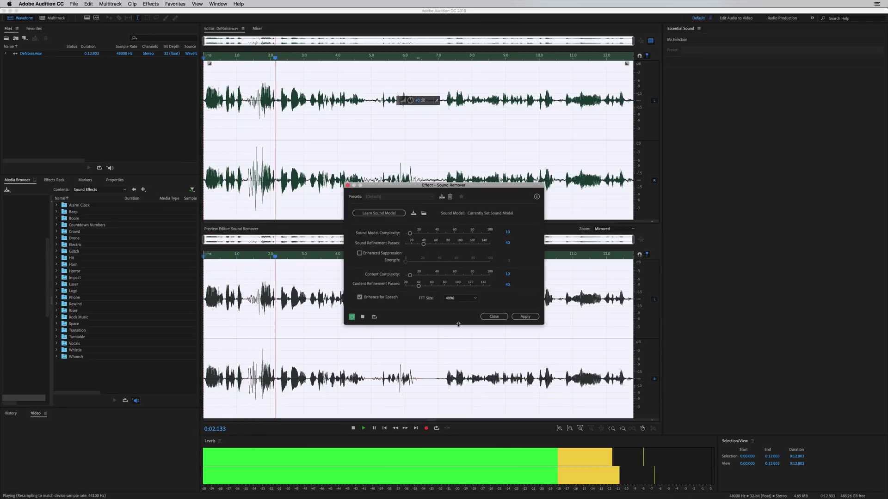
key(space)
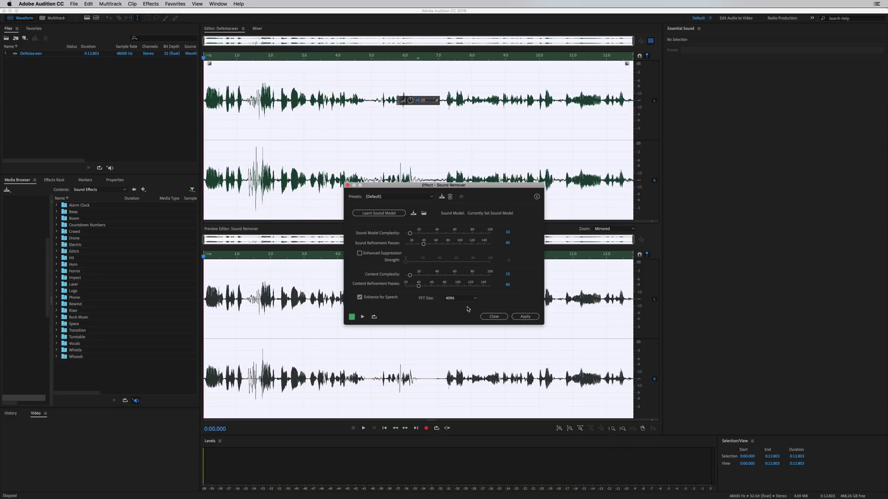
click(489, 318)
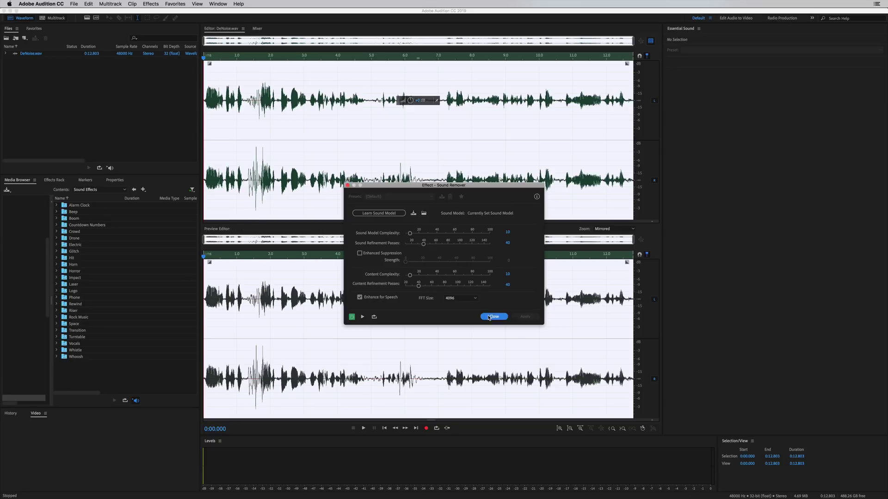
click(489, 318)
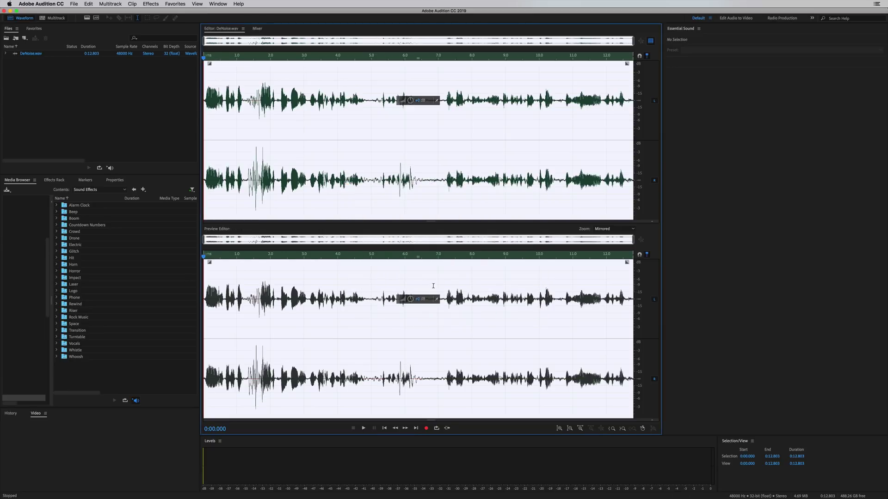
- Apply DeNoise at about 71% with Output Noise Only off, then hide the preview pane
click(150, 4)
mouse_move(184, 119)
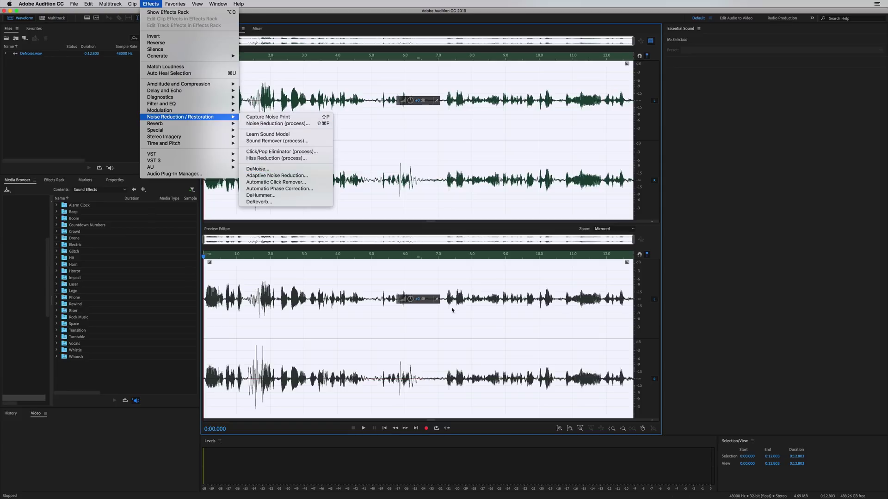
click(258, 169)
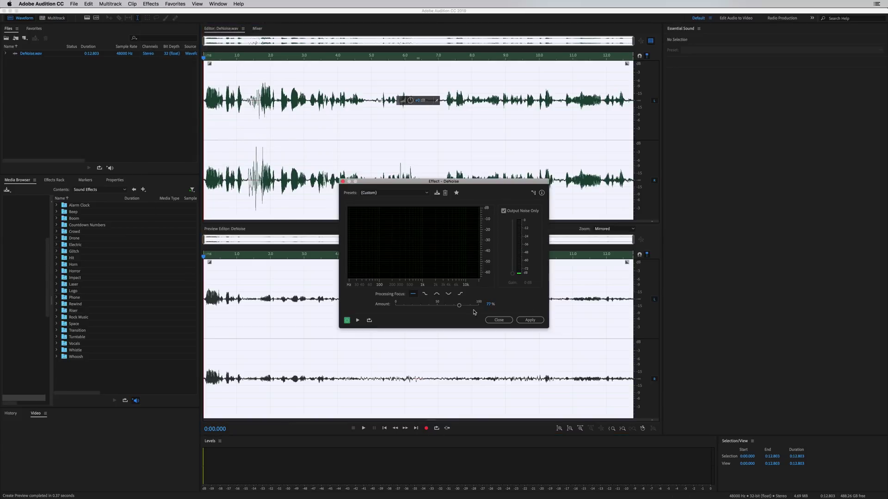
drag(458, 305, 454, 305)
click(515, 211)
click(530, 320)
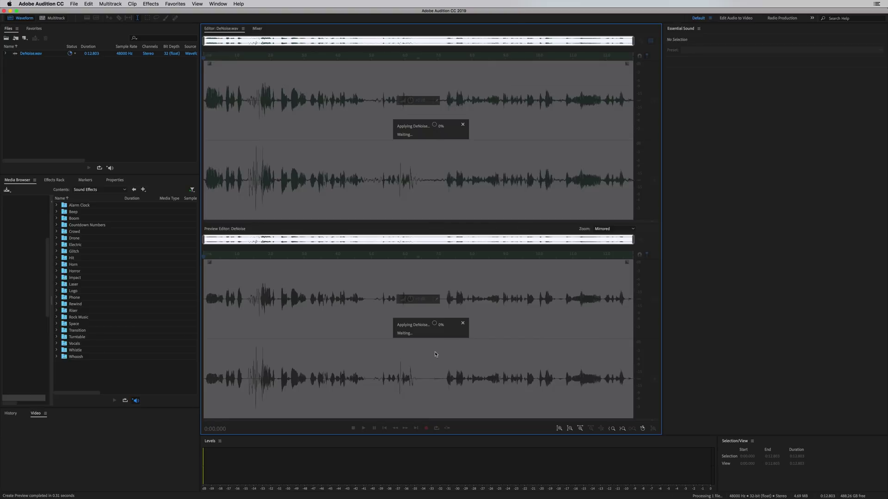
click(650, 41)
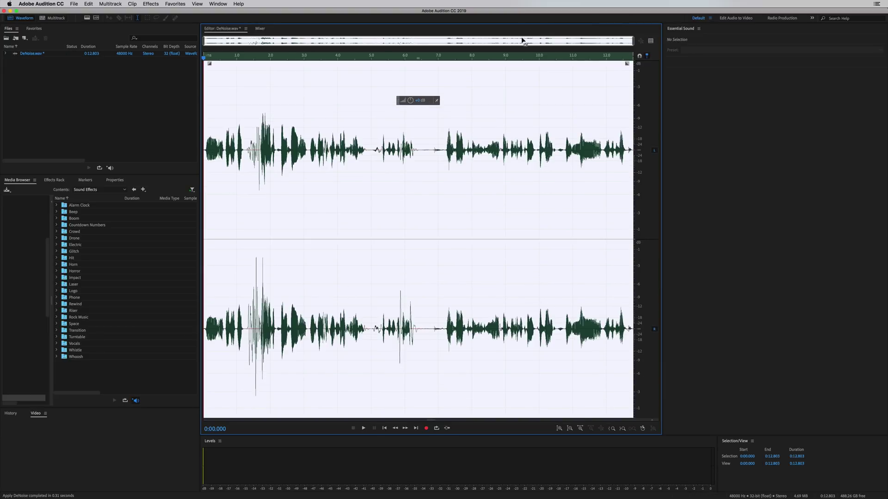
- Show the spectral display and audition the noisy burst selected from 1.363 to 1.755 s
key(shift+d)
click(245, 274)
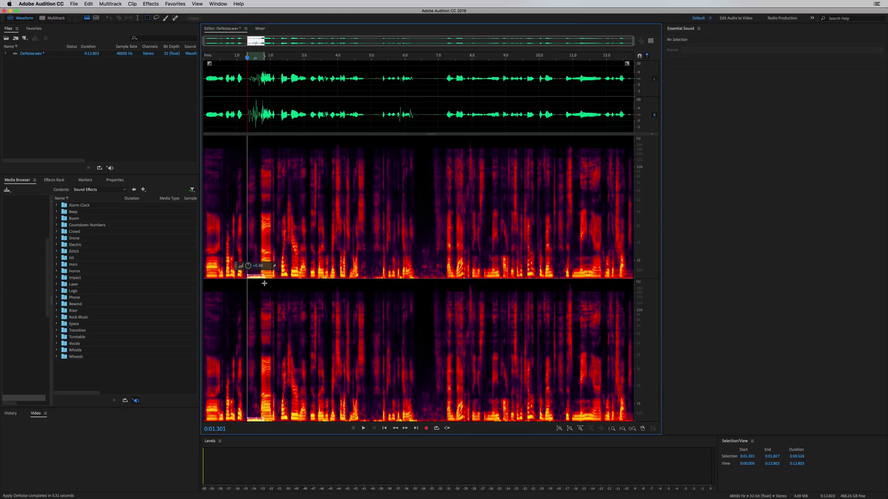
key(space)
key(space)
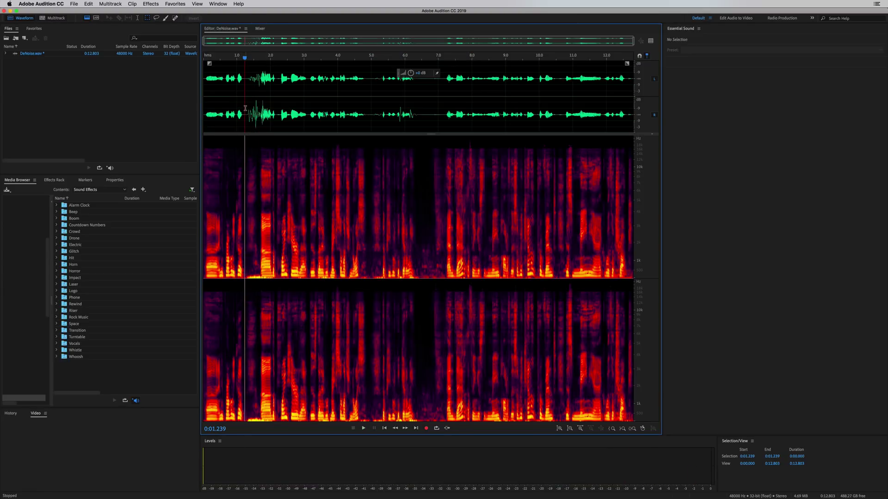
key(space)
key(space)
drag(249, 92, 261, 83)
key(space)
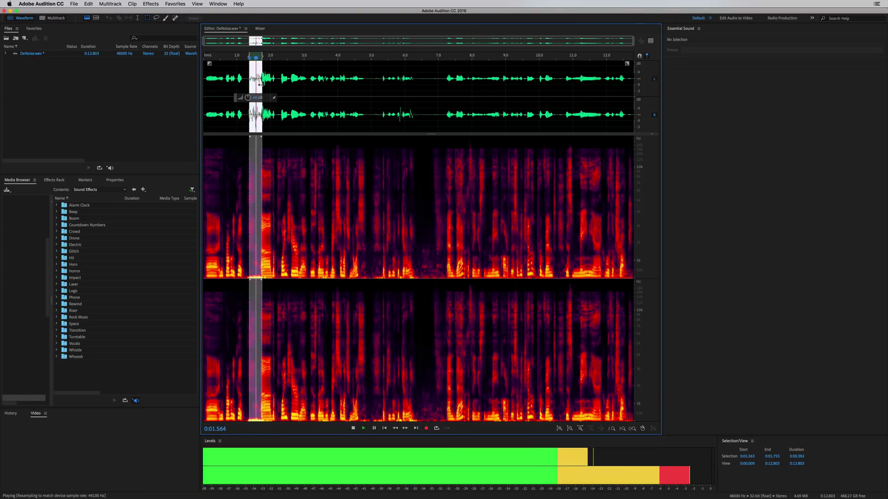
scroll(246, 58, up, 5)
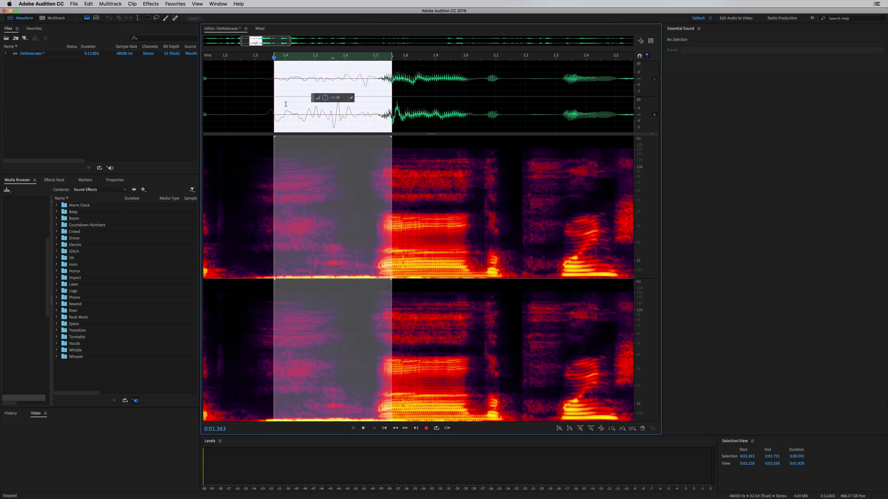
scroll(337, 55, down, 5)
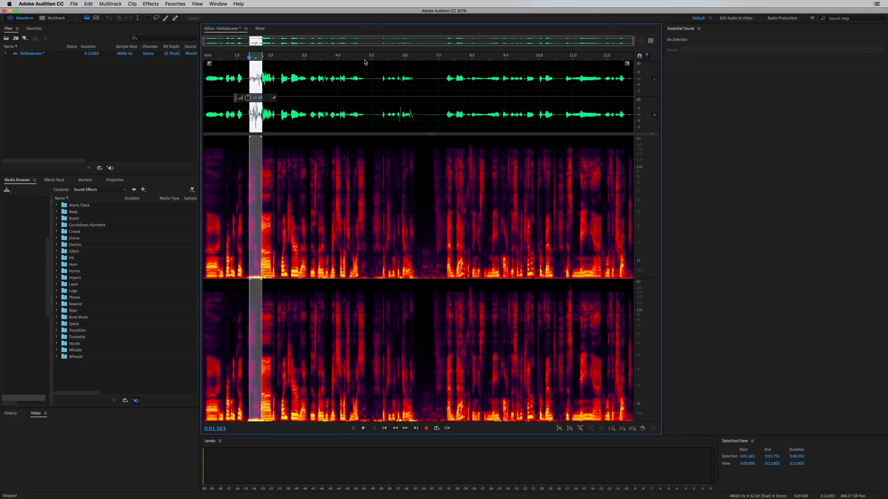
- Play the denoised clip from the beginning
click(389, 57)
key(Home)
key(space)
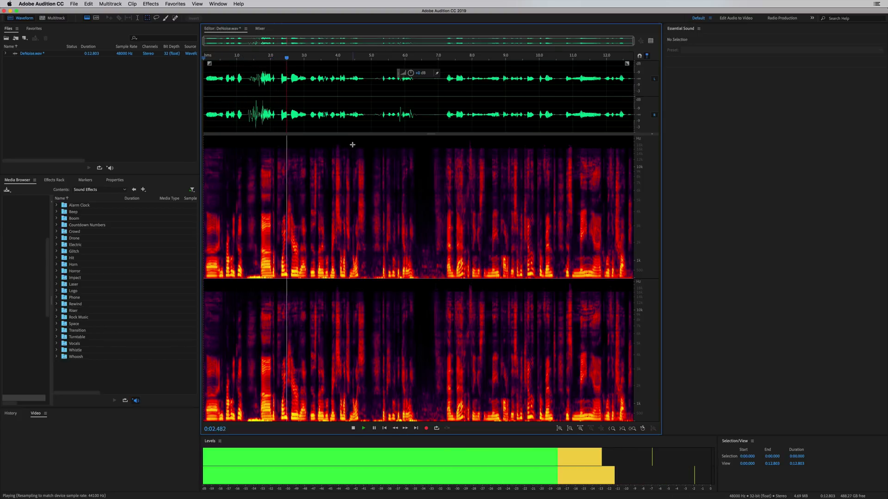
key(space)
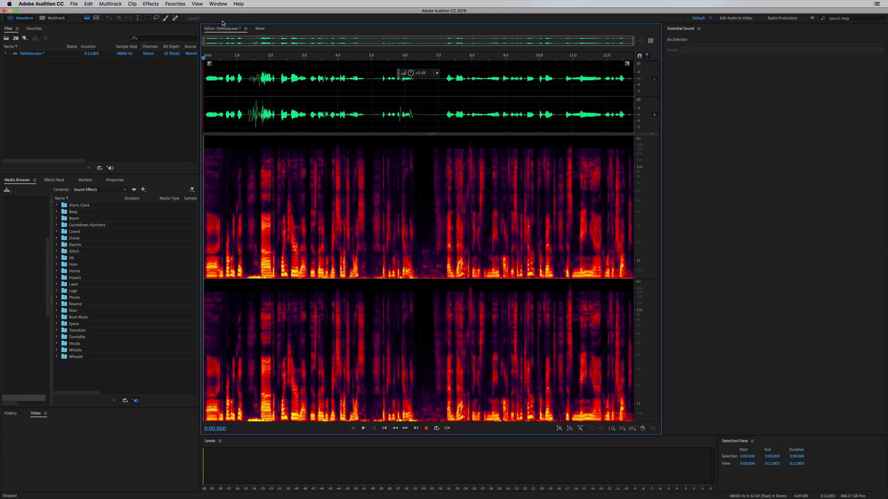
- Open the Parametric Equalizer, reset it to (Default), and try cutting the lowest band near 39 Hz
click(149, 6)
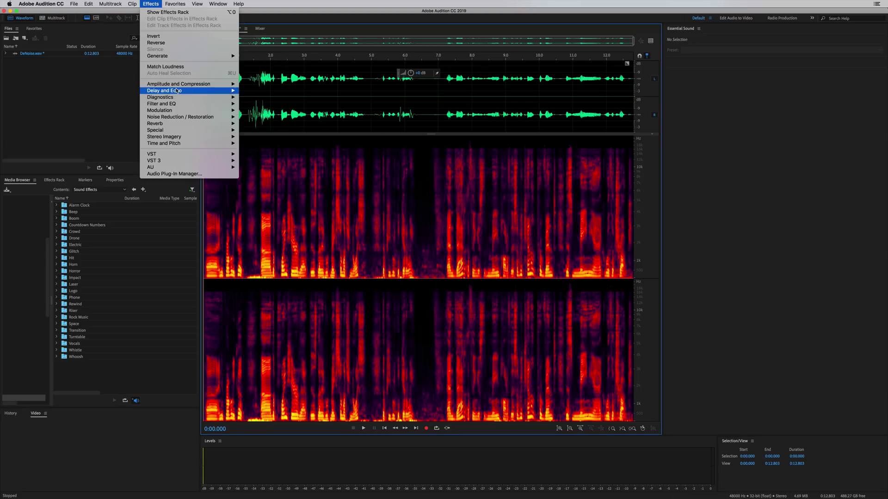
mouse_move(178, 104)
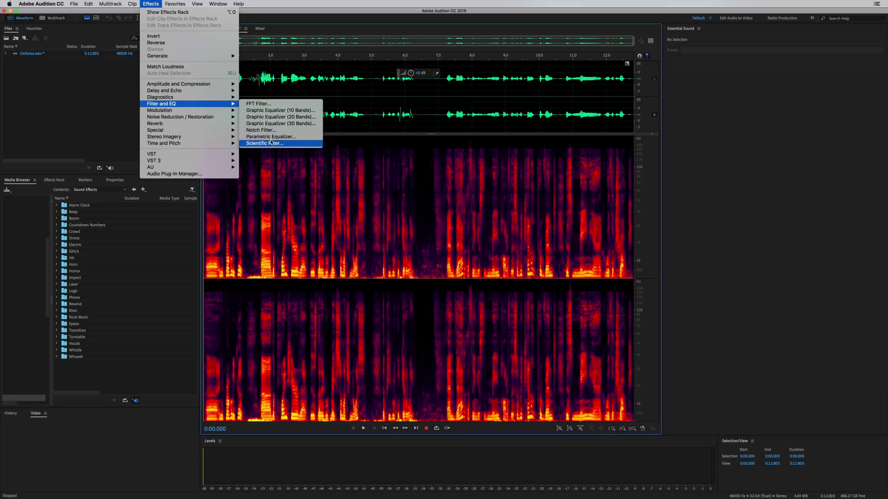
click(264, 138)
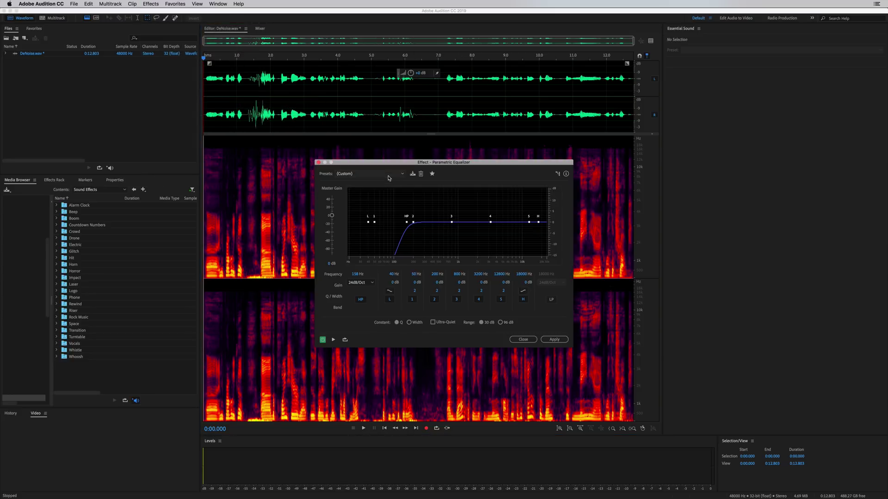
click(388, 174)
click(356, 181)
drag(374, 223, 384, 257)
key(space)
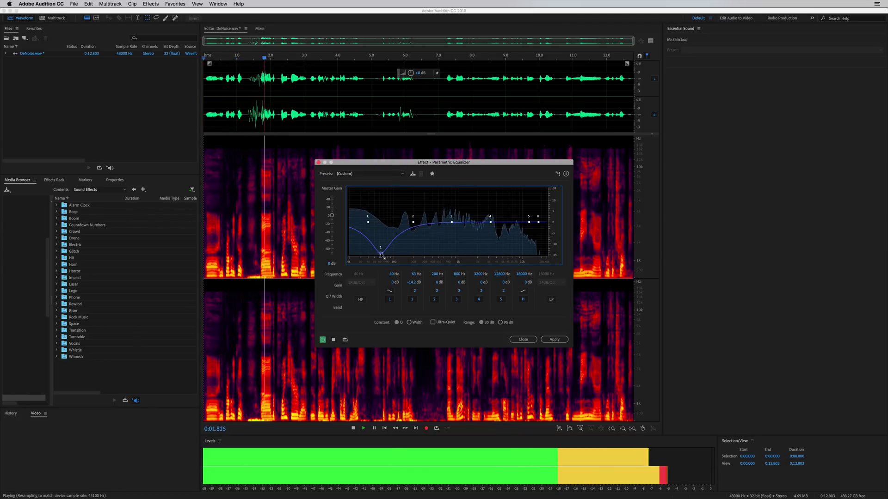
key(space)
- Show the equalized preview beside the original and open the equalizer presets
click(650, 41)
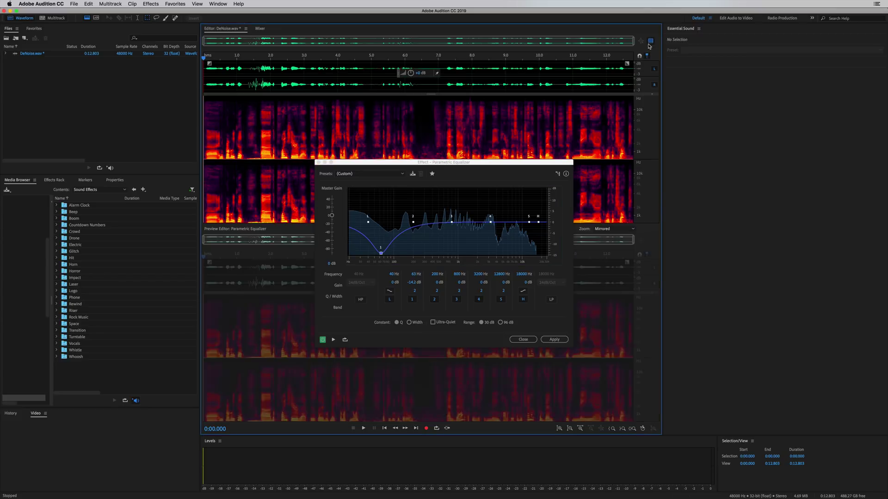
click(382, 256)
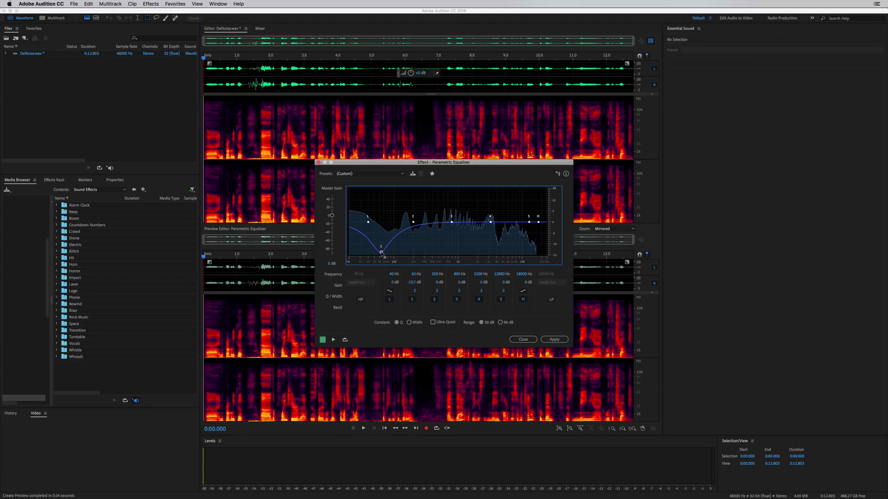
click(370, 174)
- Reset the equalizer and add a 24 dB/Oct high-pass filter at about 131 Hz, previewing it
click(365, 177)
click(361, 299)
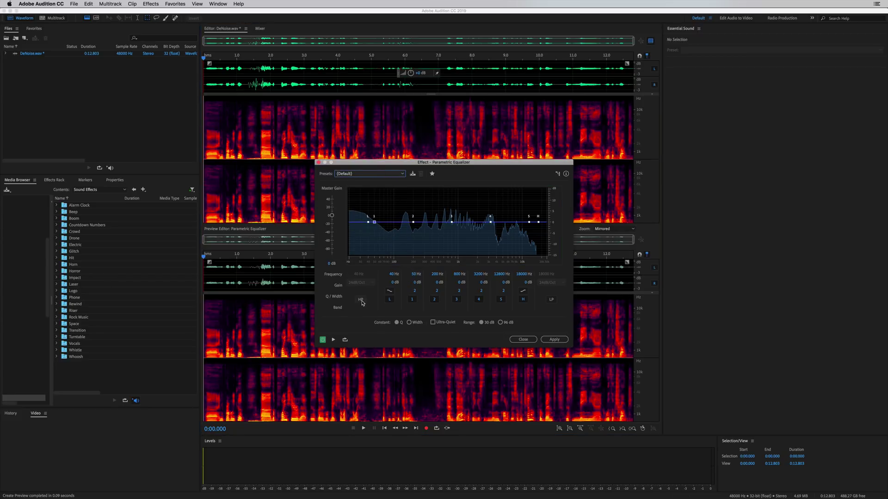
drag(380, 252, 404, 224)
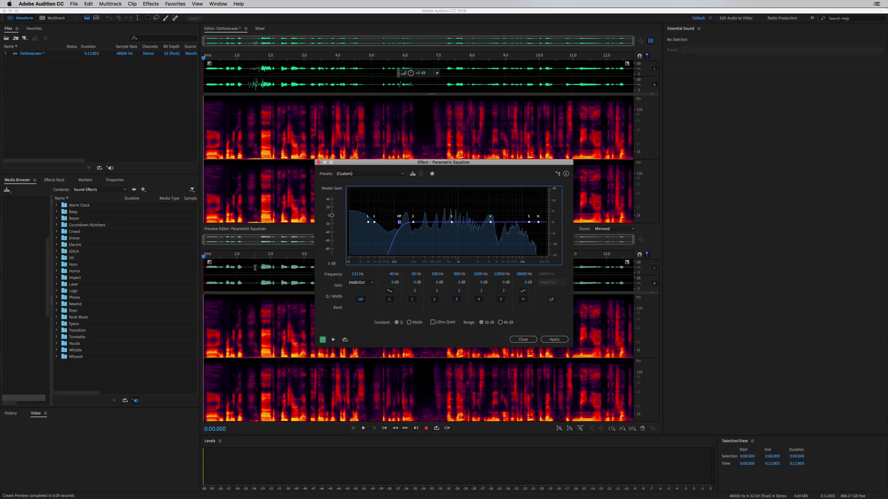
key(space)
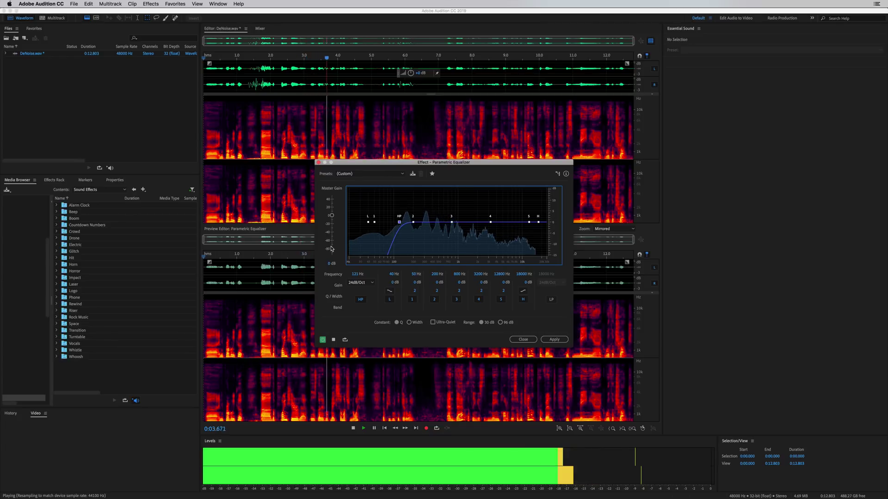
key(space)
- Compare the noisy burst near 1.3 s with the equalizer bypassed and re-enabled
click(248, 272)
key(space)
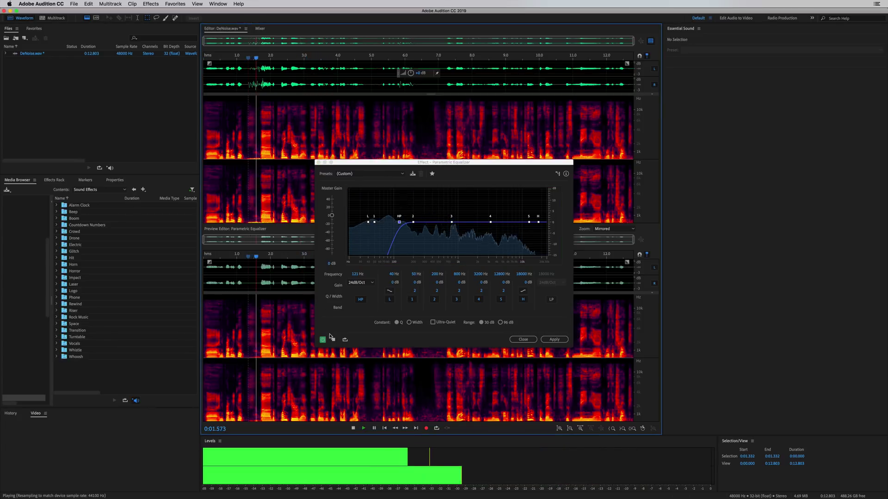
key(space)
click(323, 340)
key(space)
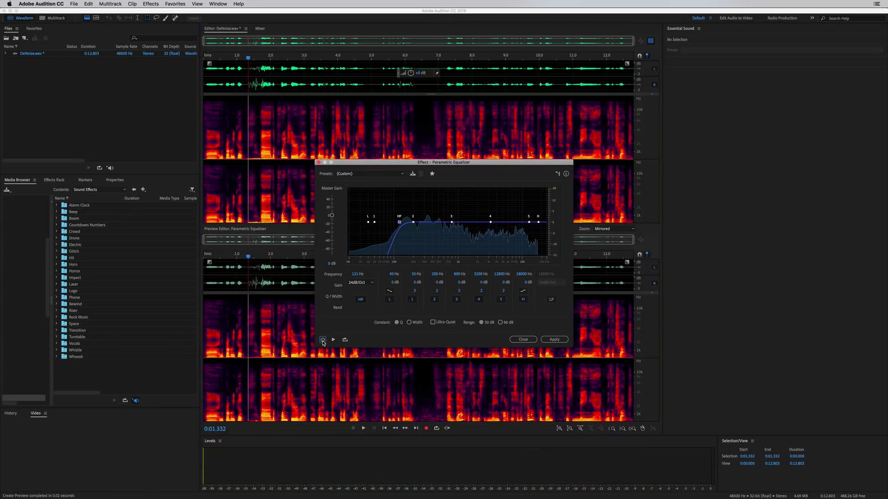
click(322, 340)
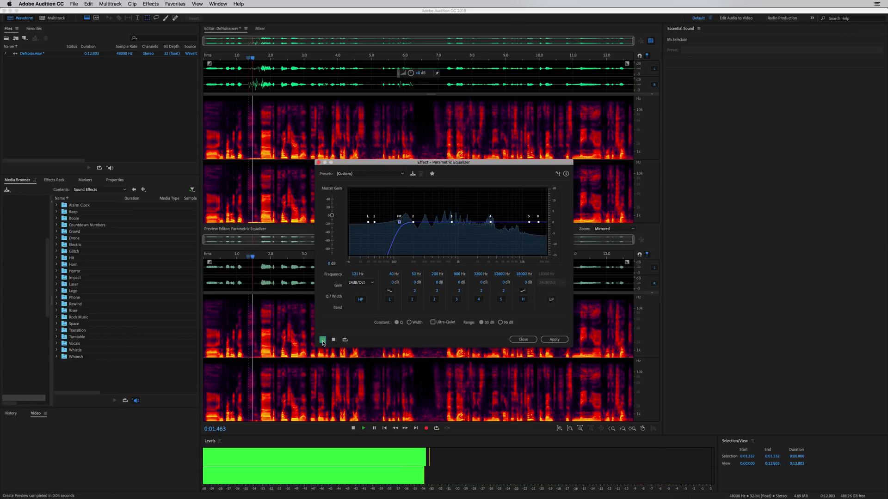
key(space)
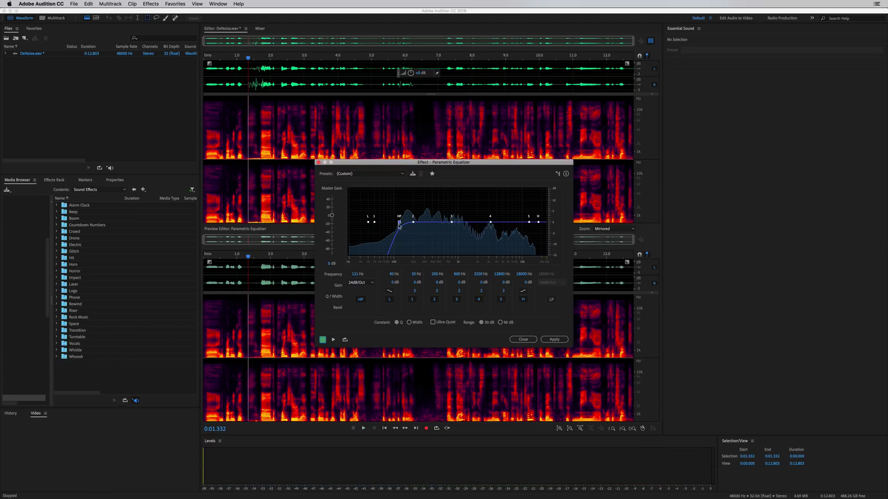